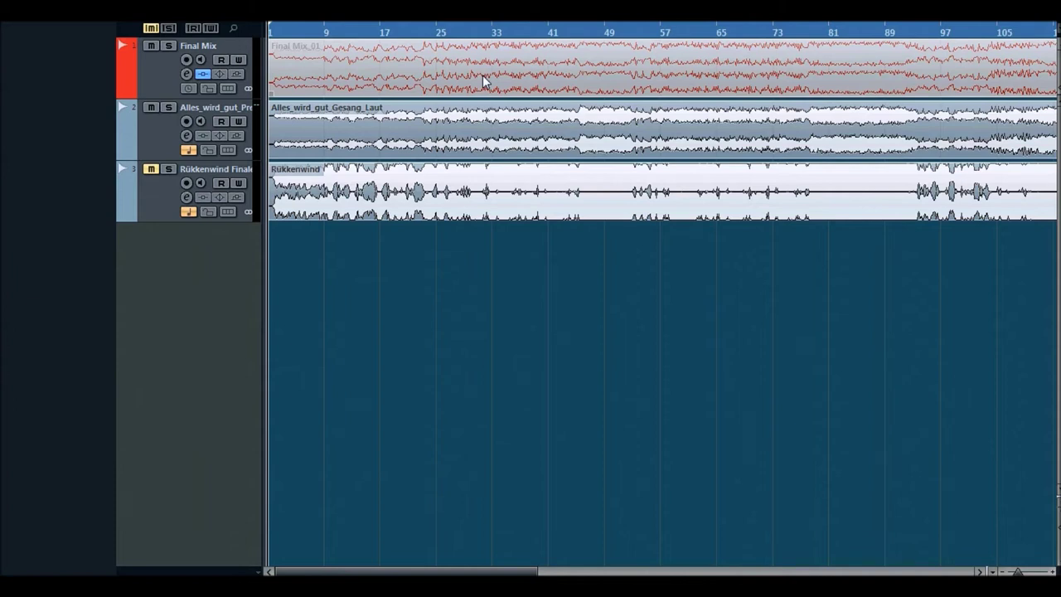
- Select the Final Mix track and look at its insert effects section, returning to its basic track settings
click(163, 80)
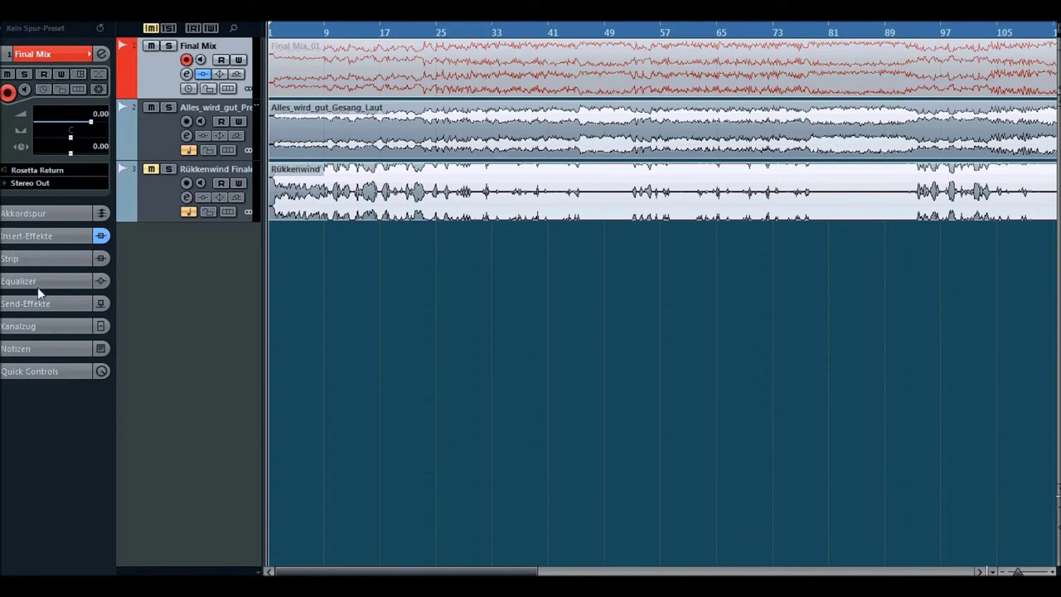
click(39, 235)
click(58, 100)
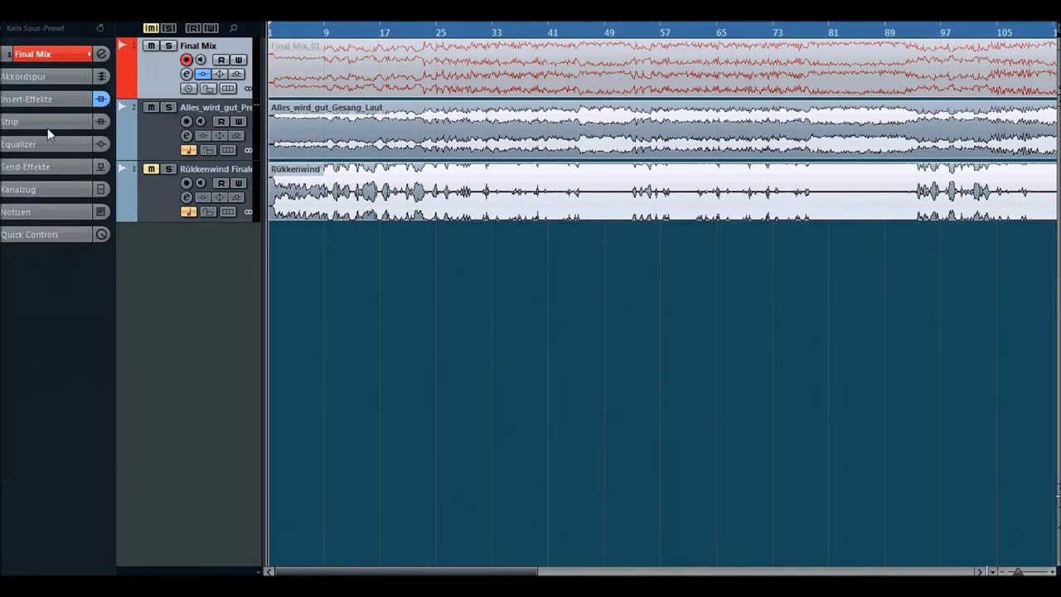
click(50, 54)
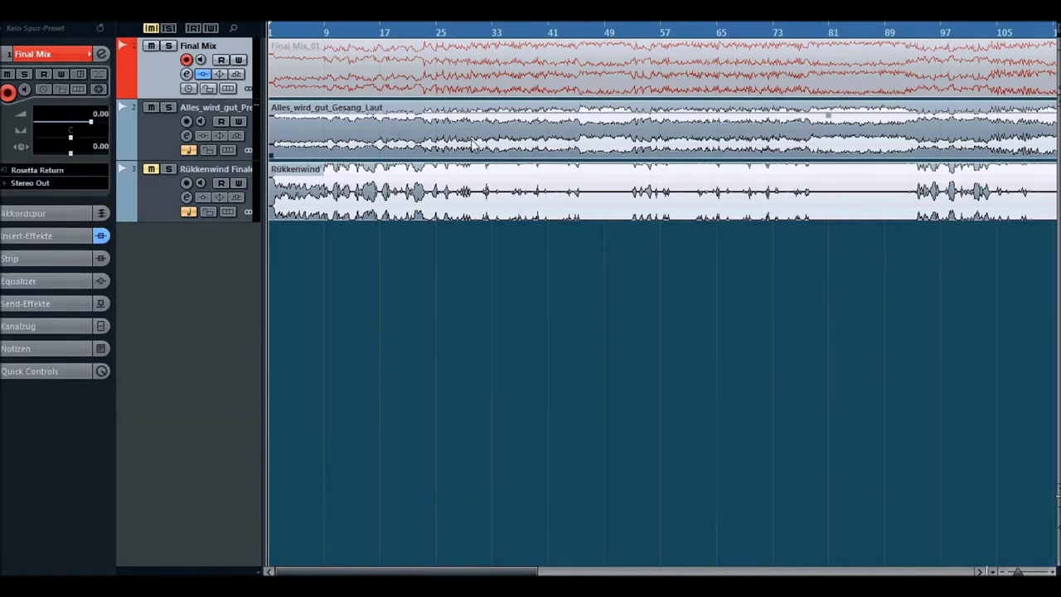
- Rename the second track as Original and the third track as Mastered File
click(500, 145)
click(164, 144)
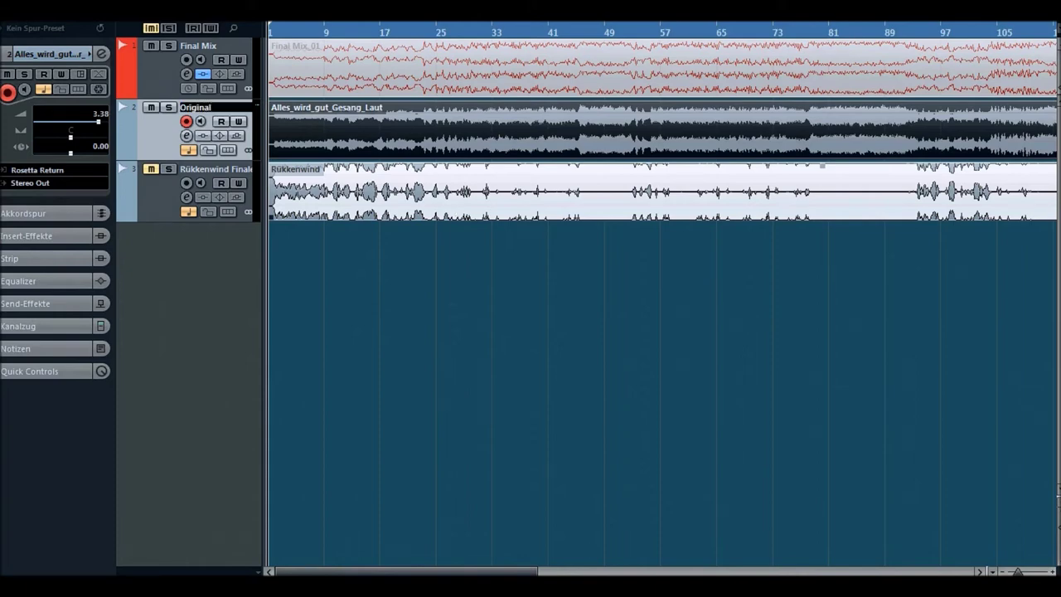
click(222, 170)
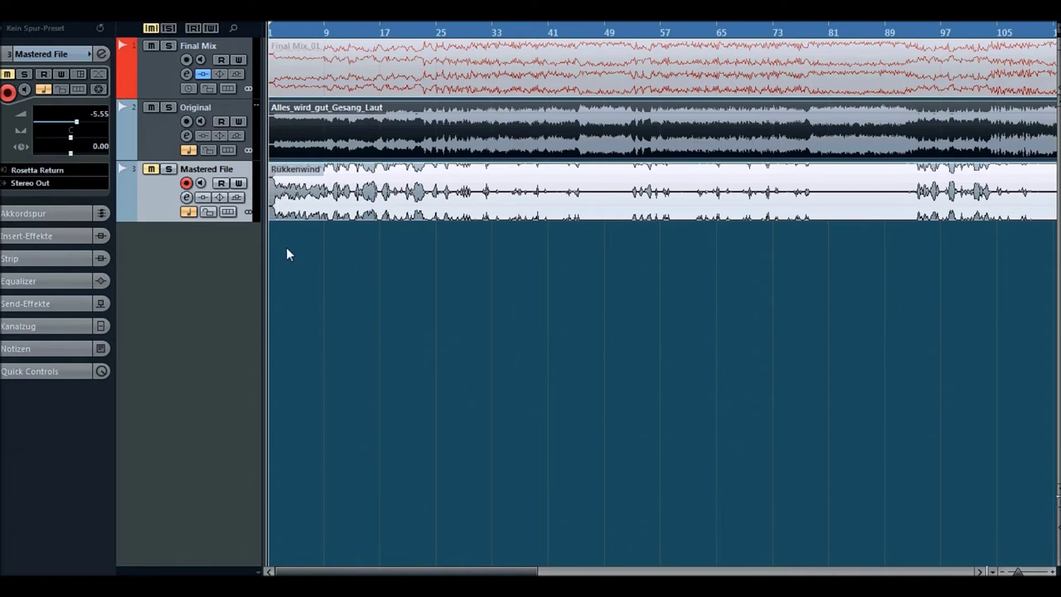
- Play the song with the Mastered File muted, auditioning it from several positions up to about bar 97
key(space)
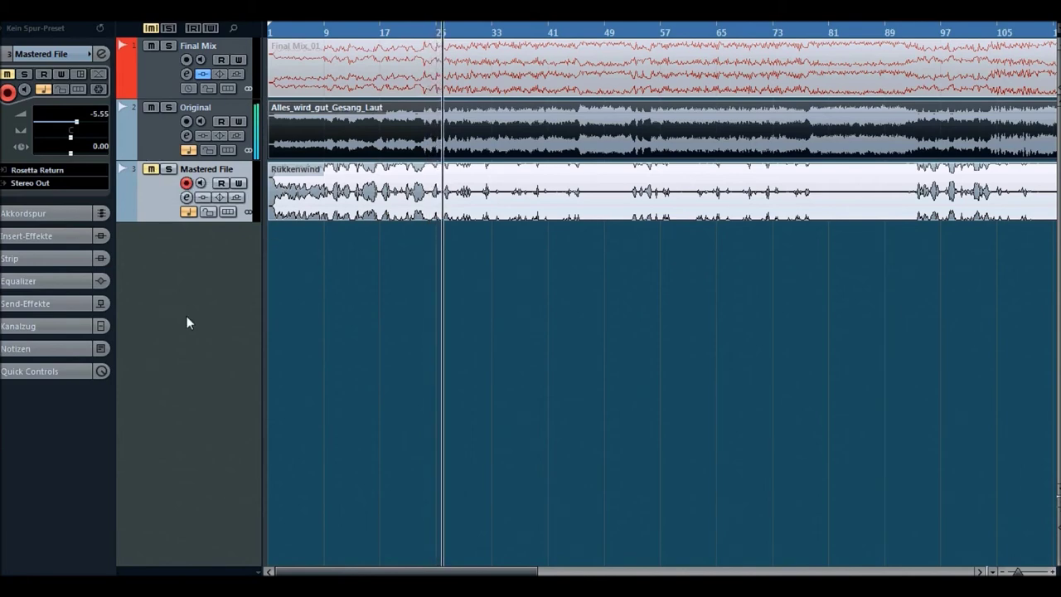
click(501, 33)
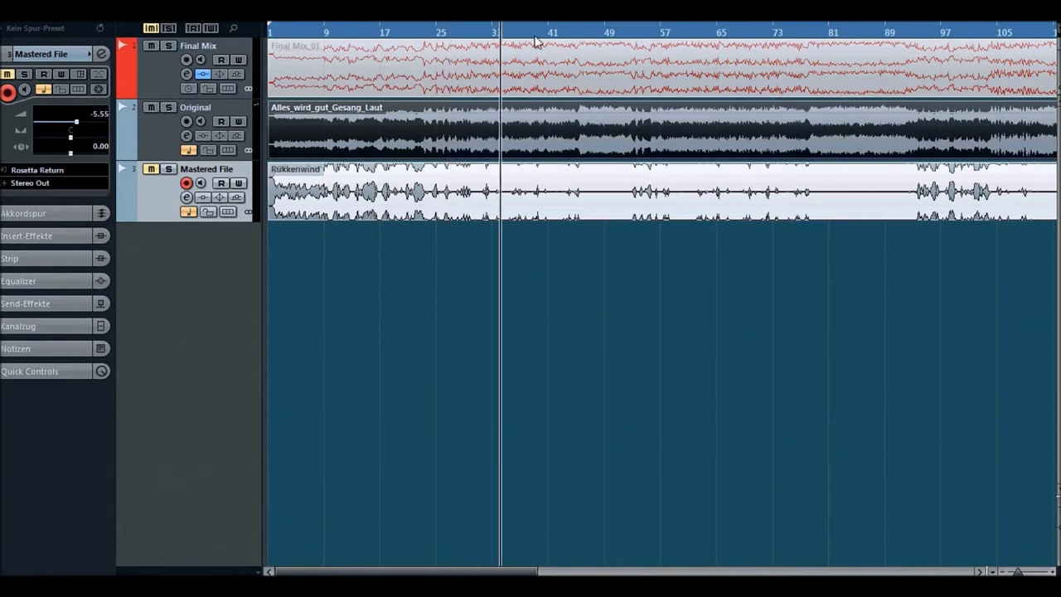
click(577, 38)
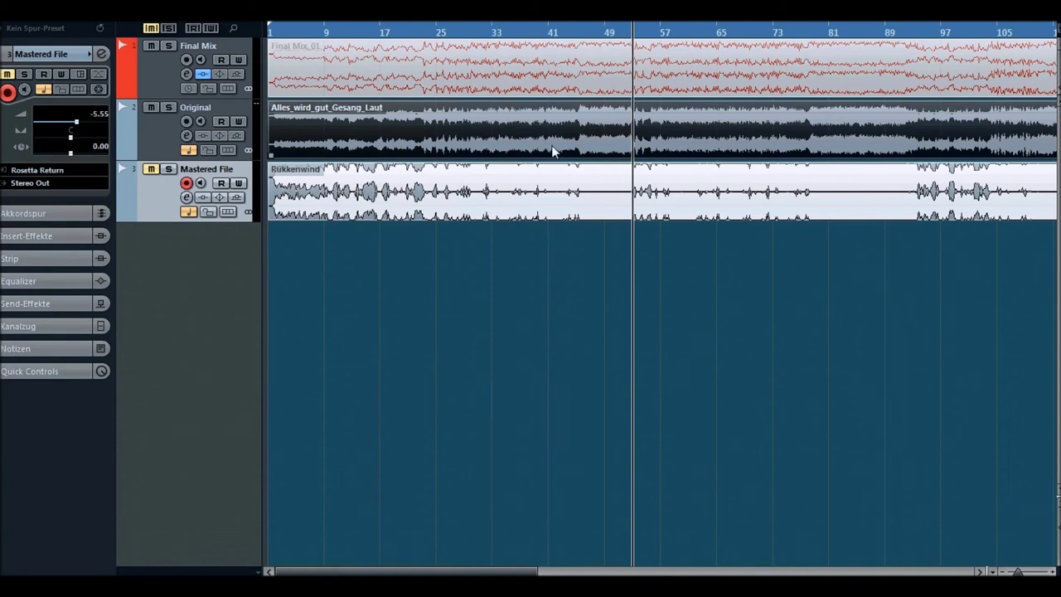
drag(815, 34, 534, 103)
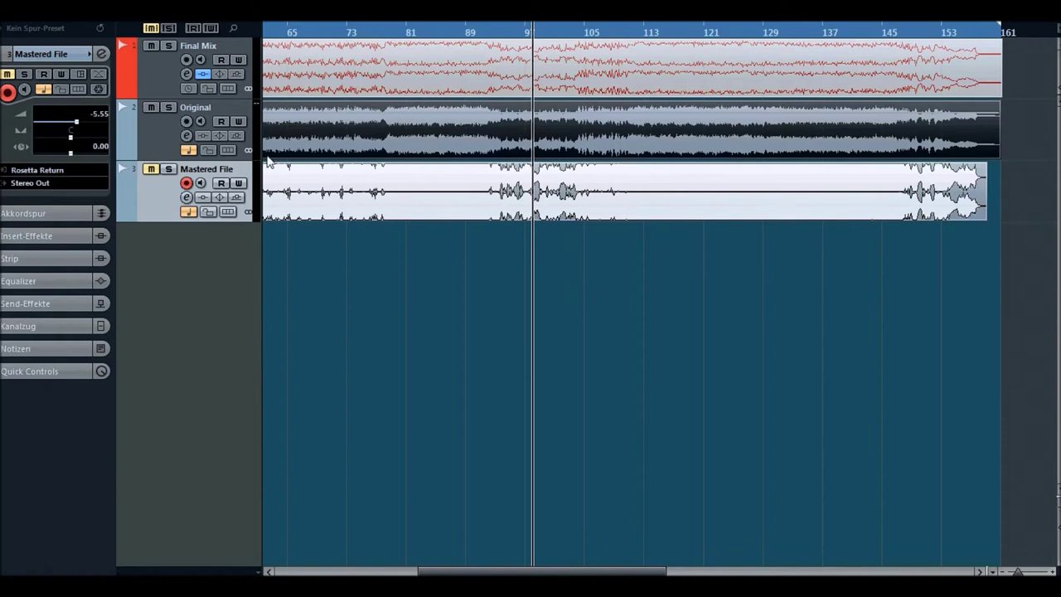
- Compare the Mastered File with the unmuted tracks during playback by repeatedly switching its solo on and off
click(169, 169)
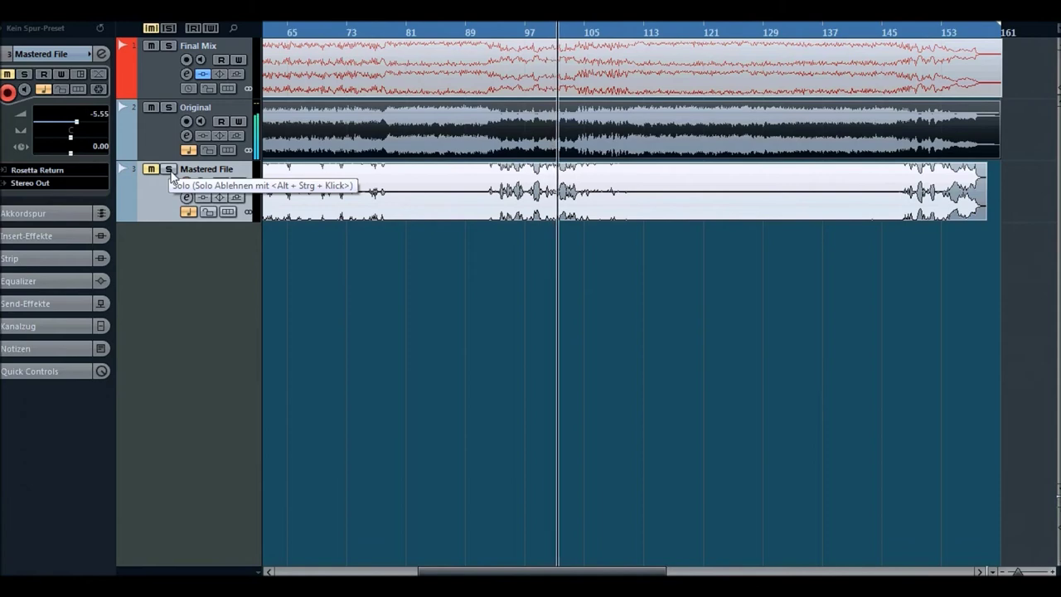
click(169, 170)
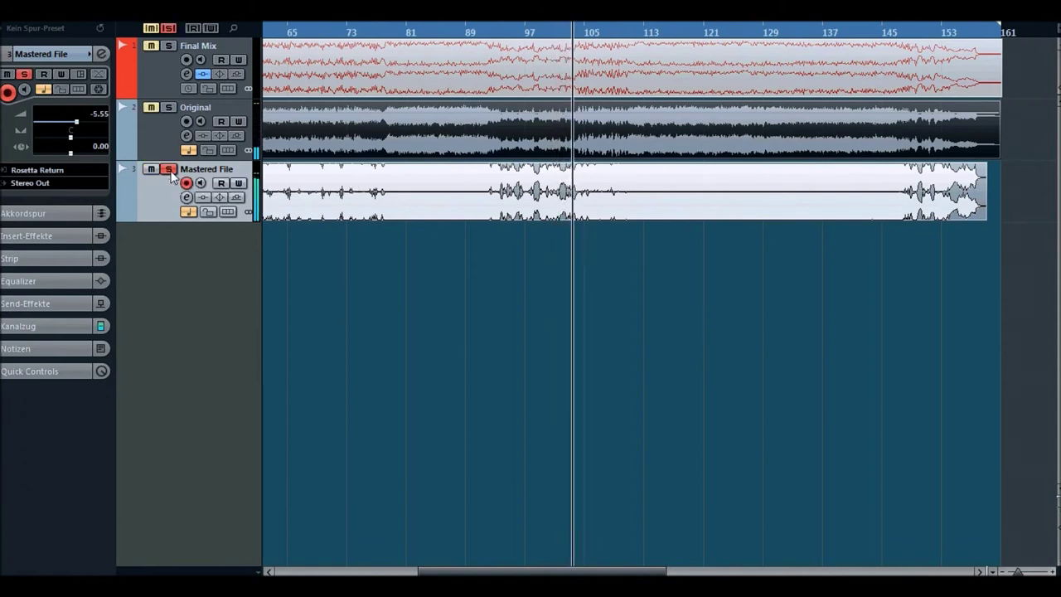
click(170, 171)
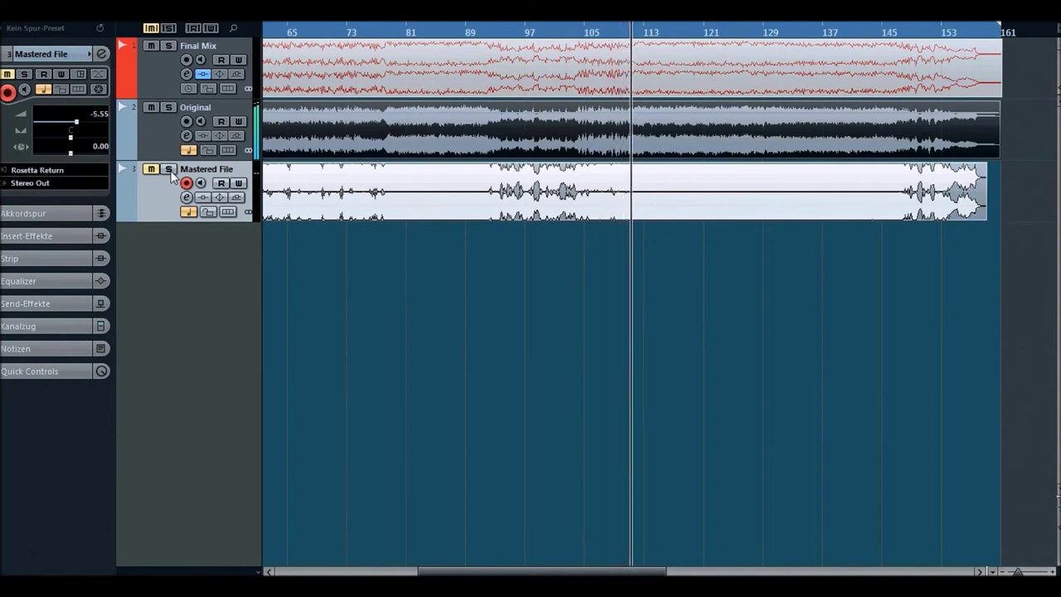
click(168, 170)
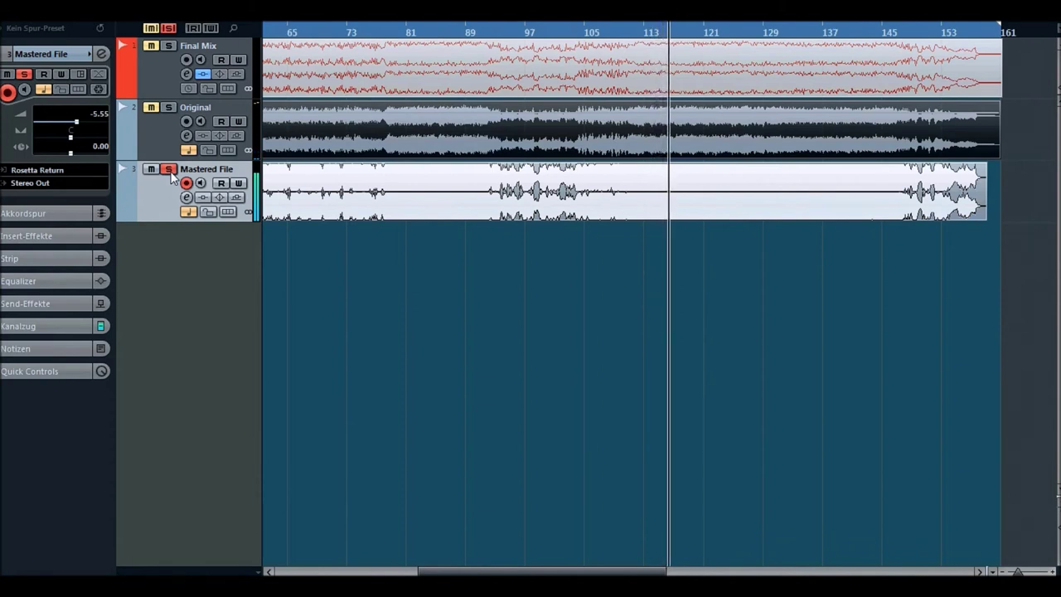
key(m)
click(168, 170)
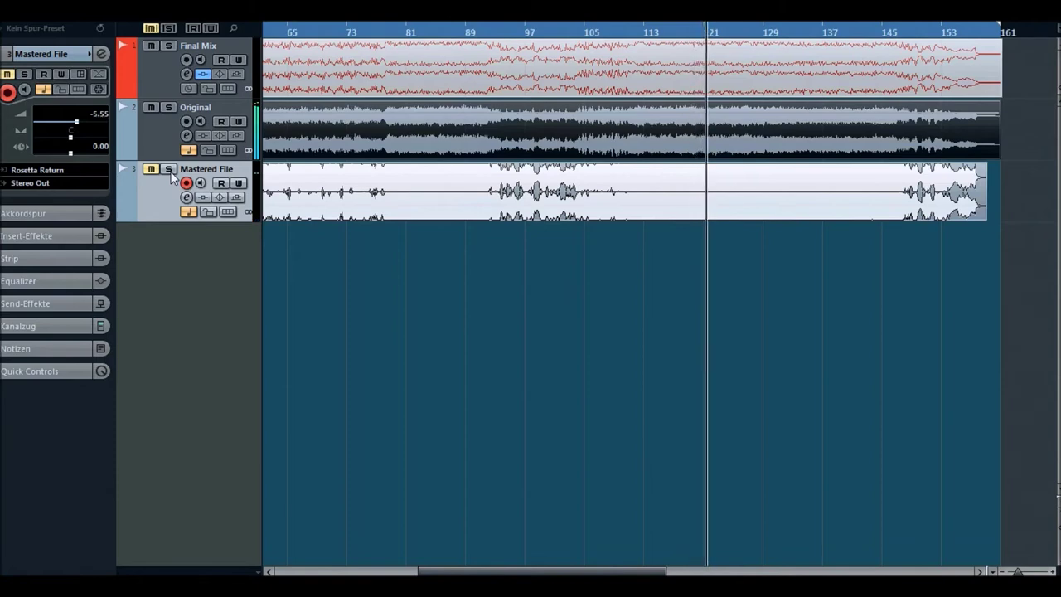
click(170, 171)
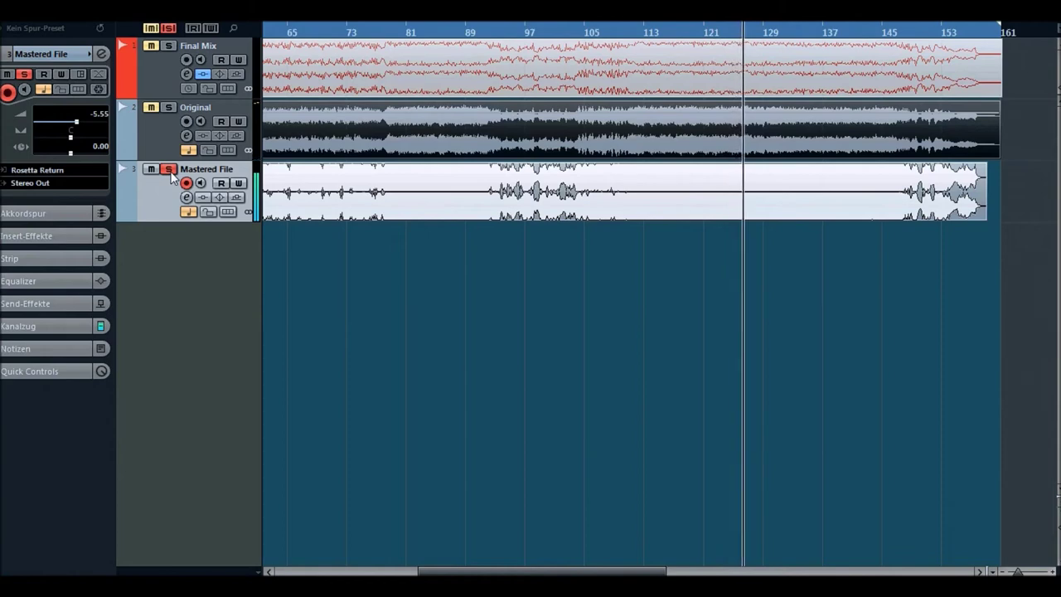
click(169, 170)
key(m)
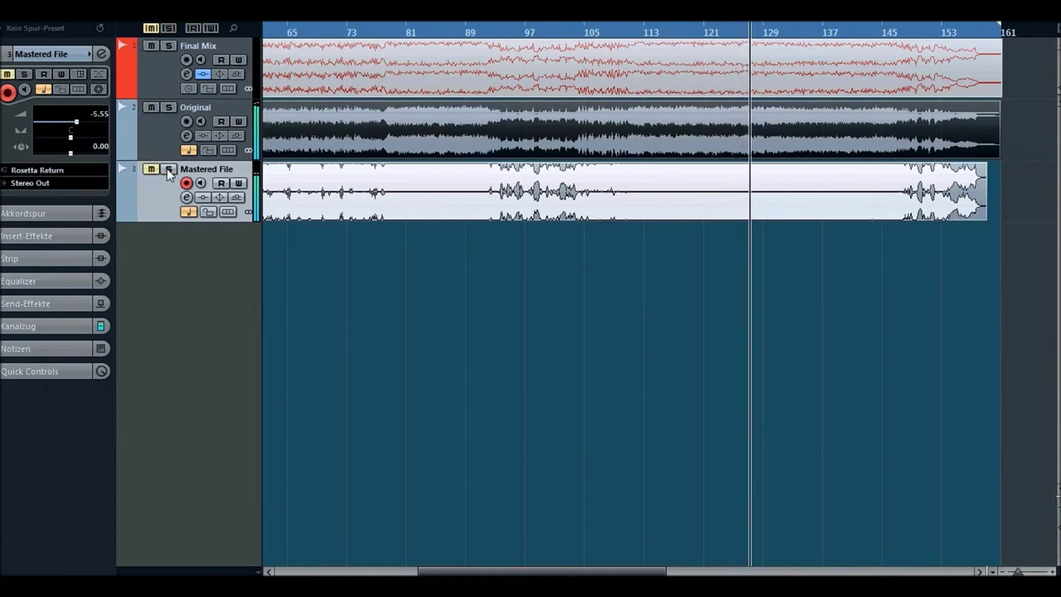
click(169, 170)
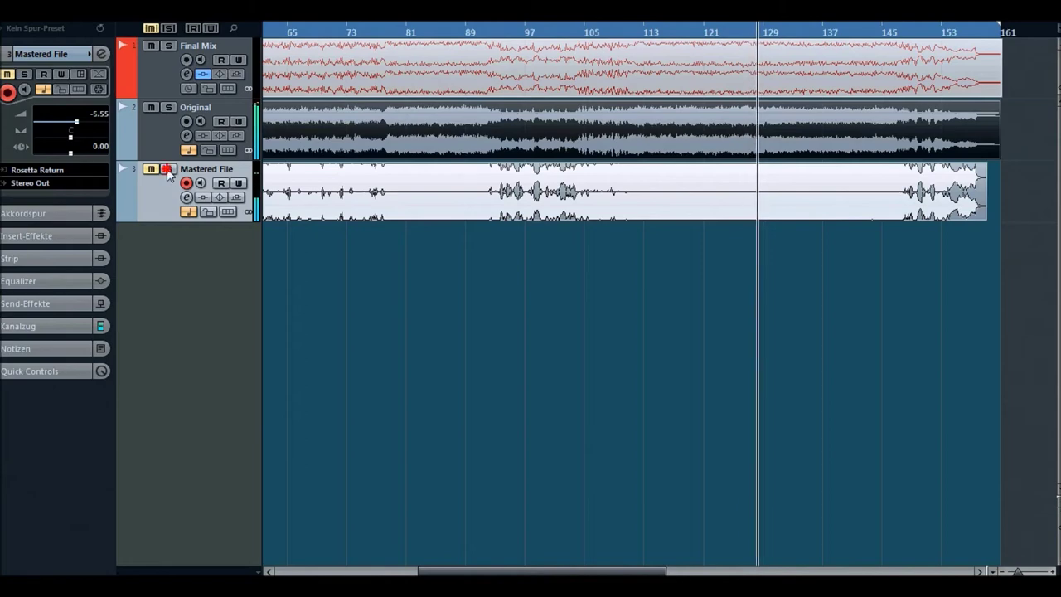
key(m)
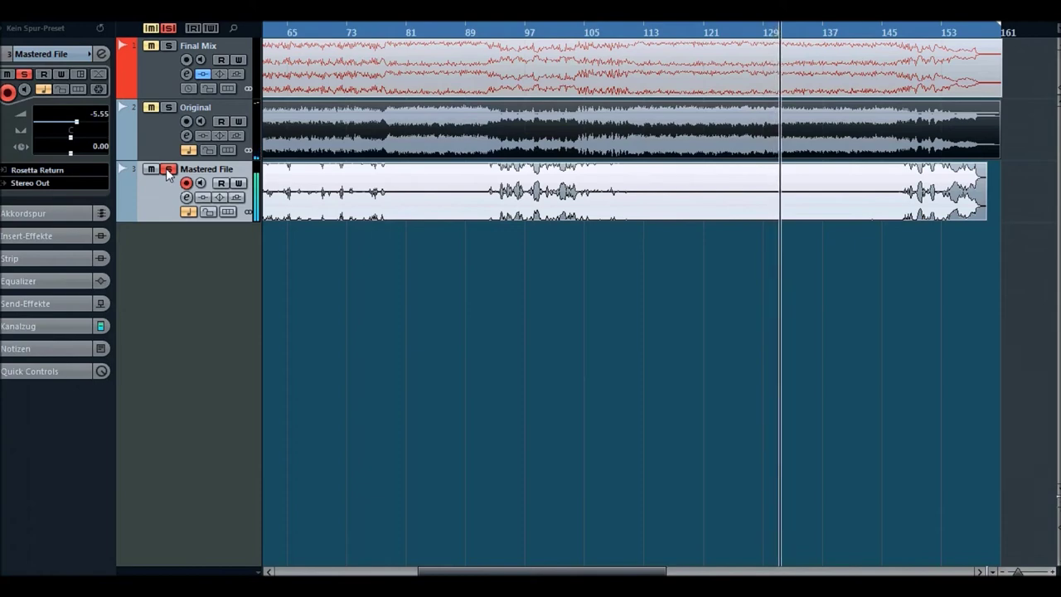
click(169, 170)
key(m)
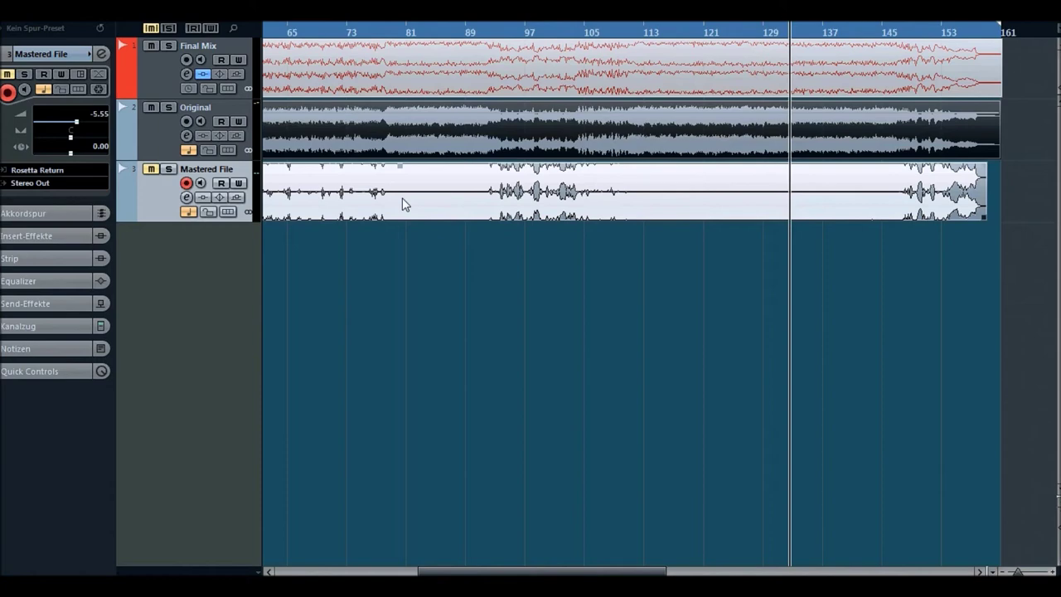
- View the iZotope Insight loudness meter on the Final Mix track and clear its window from the arrangement
click(151, 133)
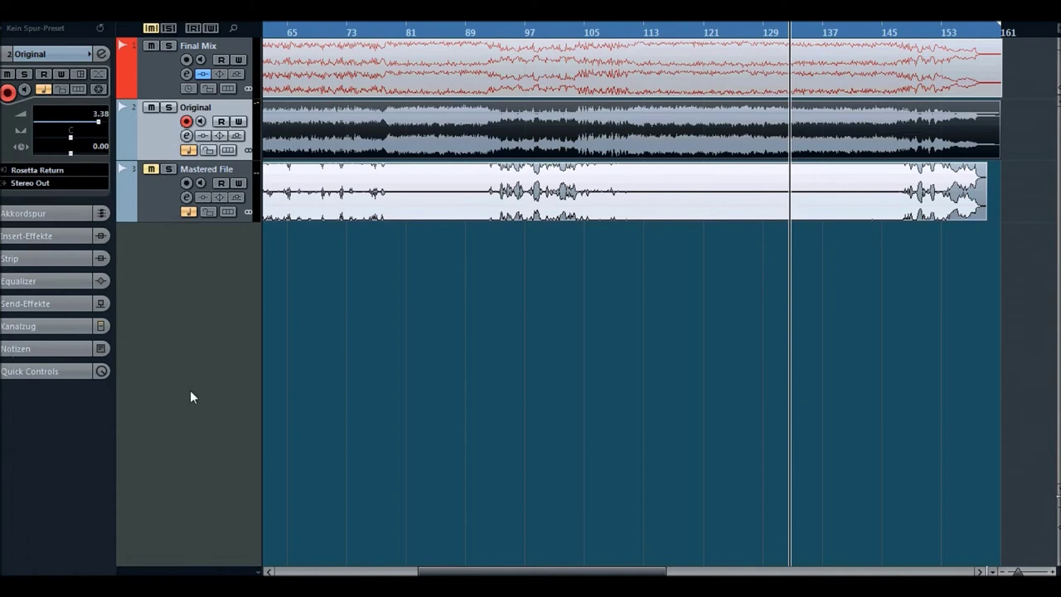
click(167, 78)
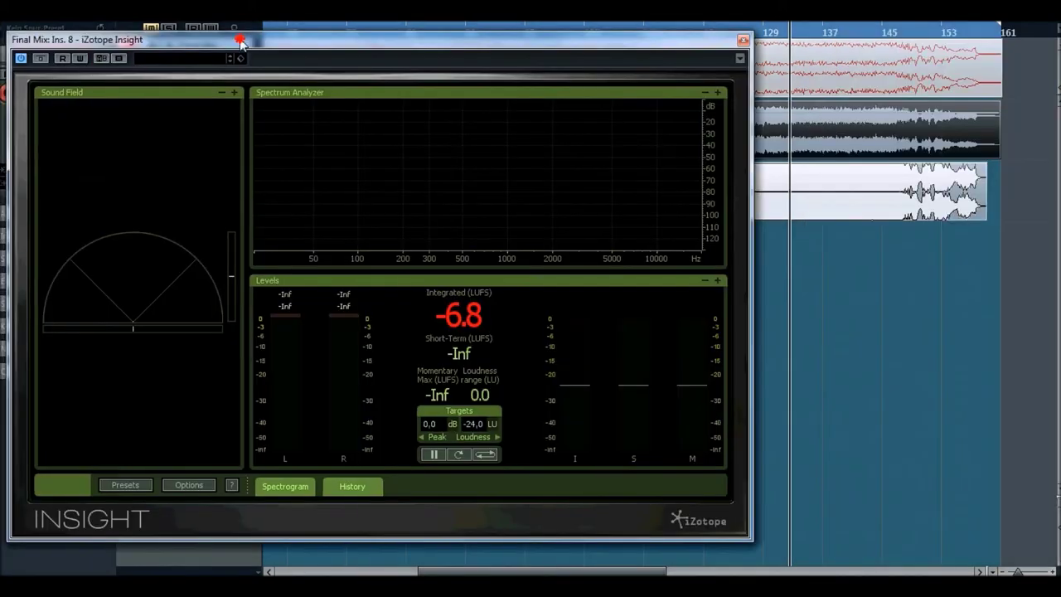
drag(237, 41, 1060, 4)
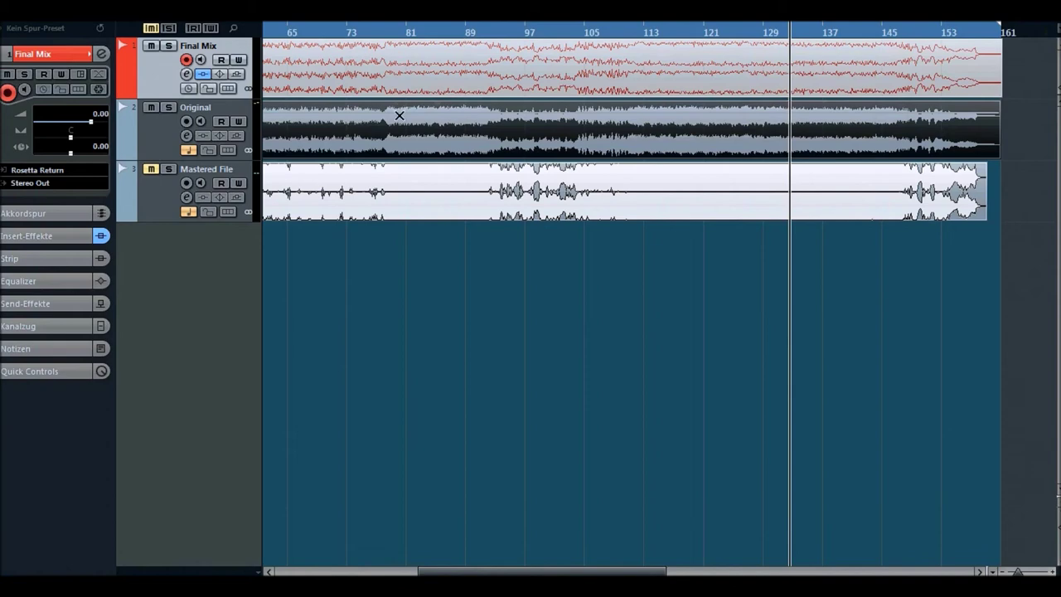
- Select the Final Mix clip, mute the Original track and place the playback position at about bar 25
click(402, 79)
click(150, 108)
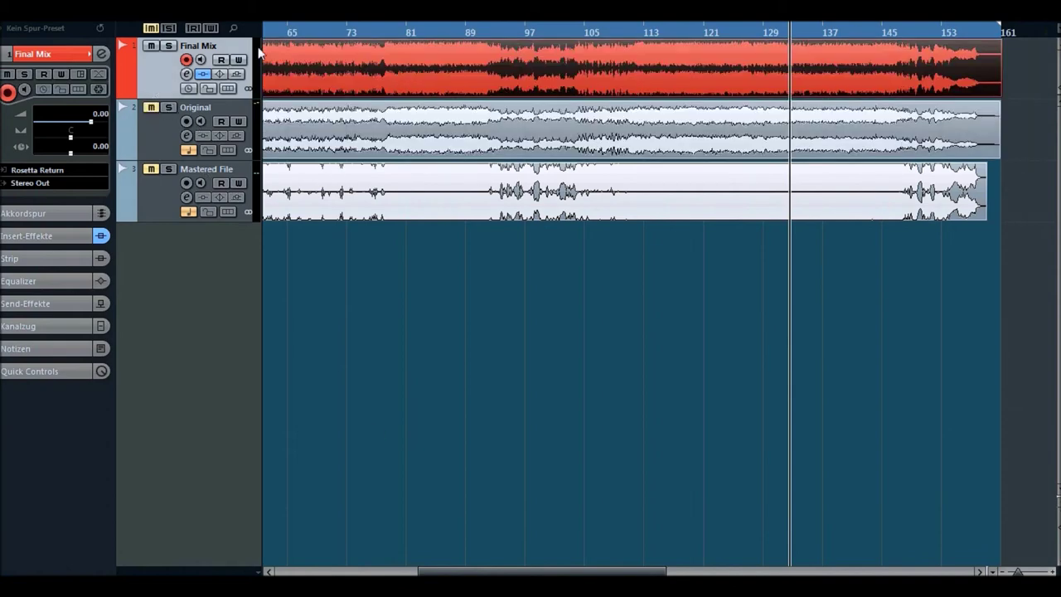
click(196, 28)
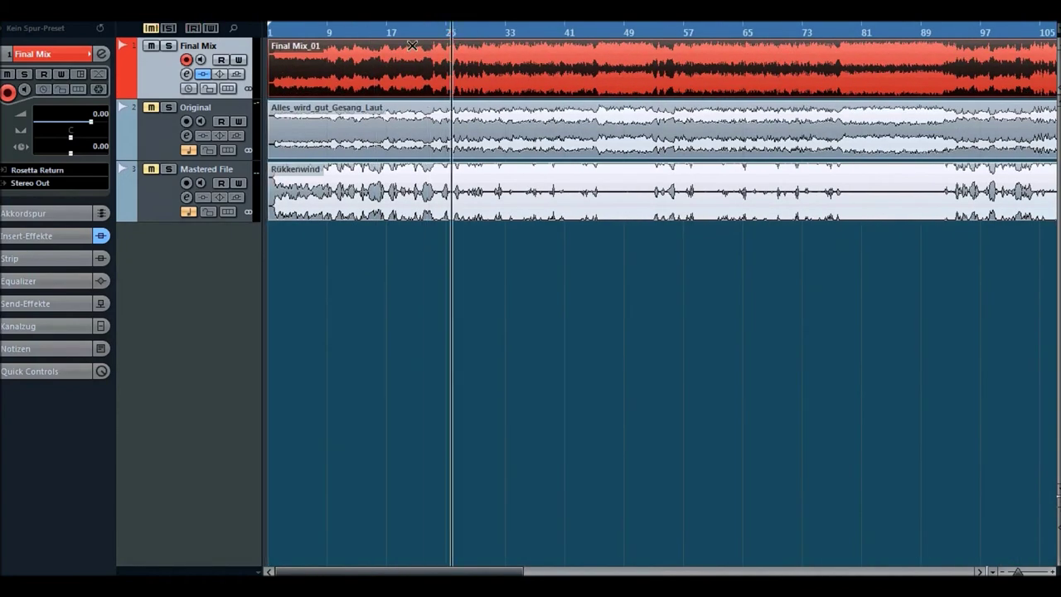
- Show the Final Mix track's insert effects and examine the Flux Epure equalizer bands while the mix plays
click(57, 237)
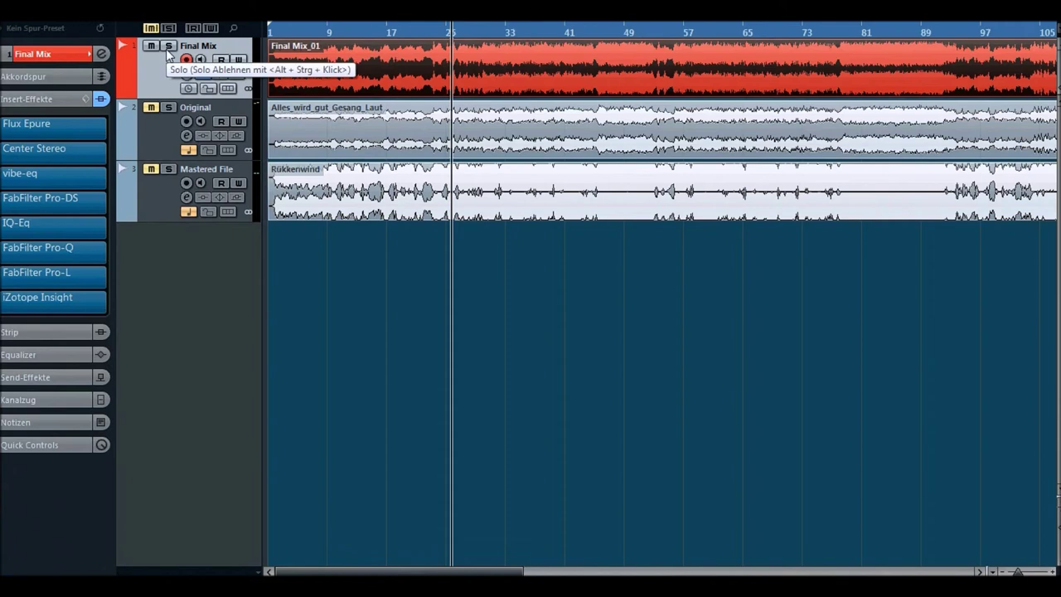
key(space)
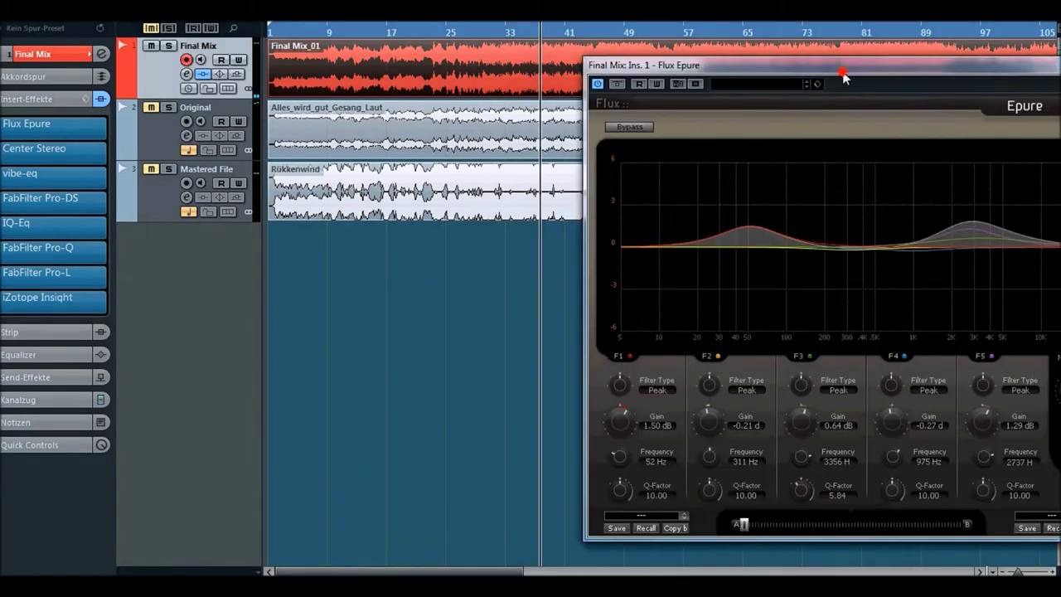
drag(841, 70, 476, 52)
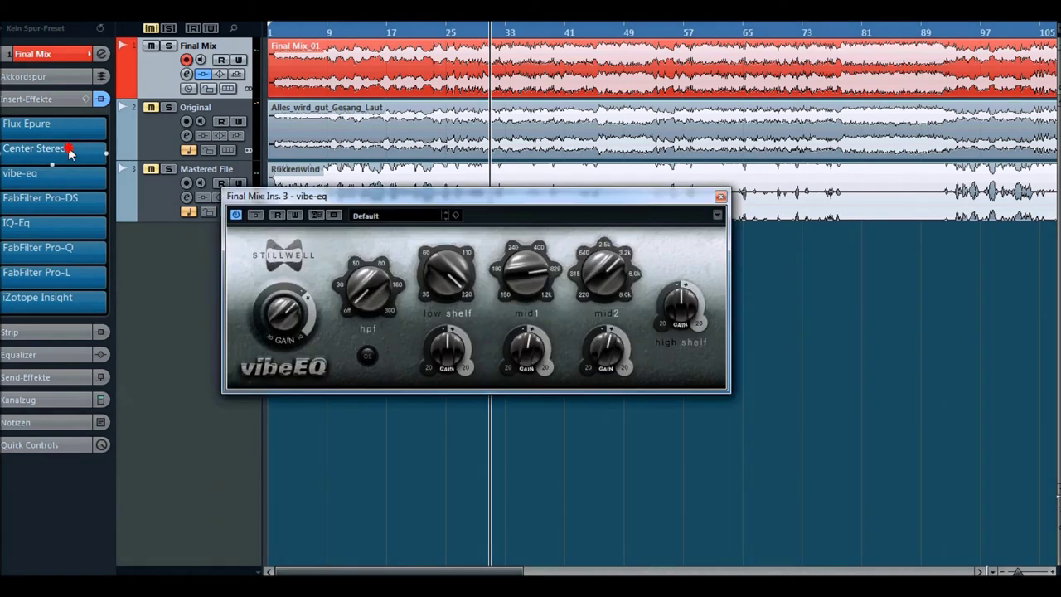
- Open Center Stereo beside vibe-eq, examine its Center and Sides faders and Punch and High knobs, and close both plug-ins
click(68, 147)
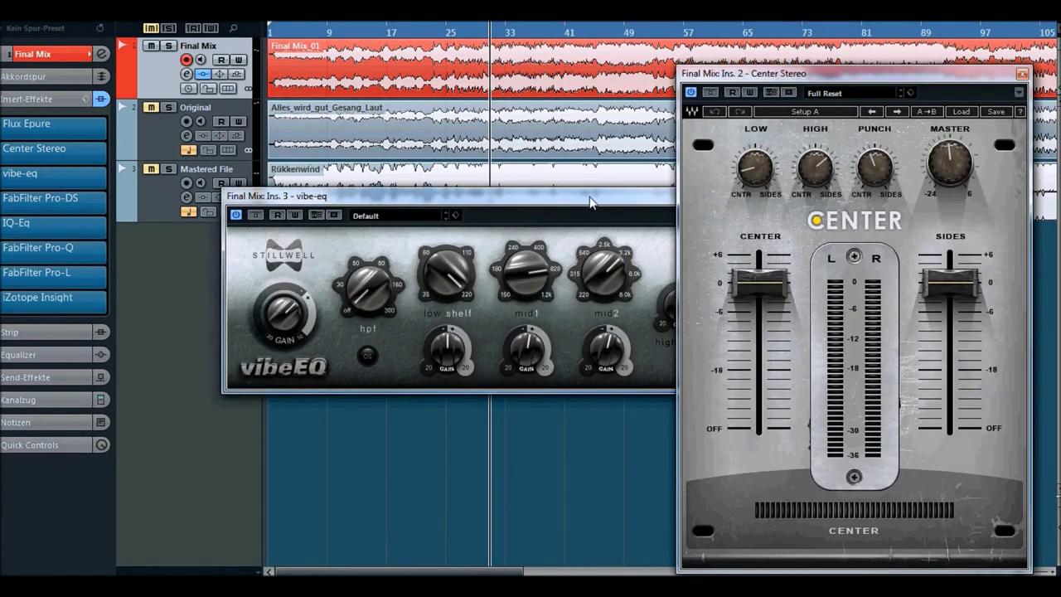
drag(595, 205, 487, 209)
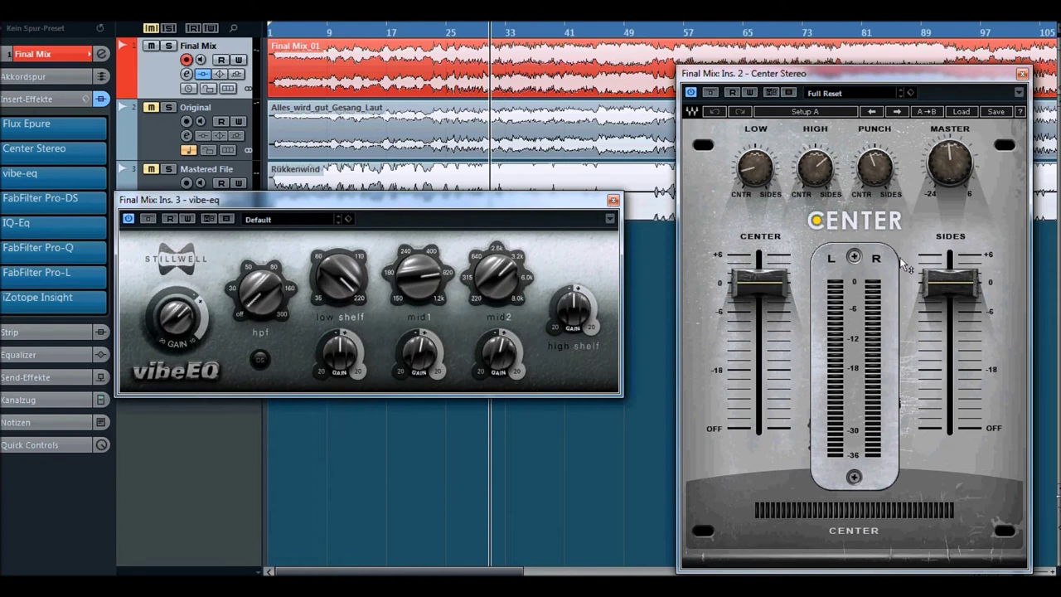
mouse_move(904, 288)
mouse_move(760, 289)
mouse_move(873, 165)
mouse_move(817, 188)
click(1022, 74)
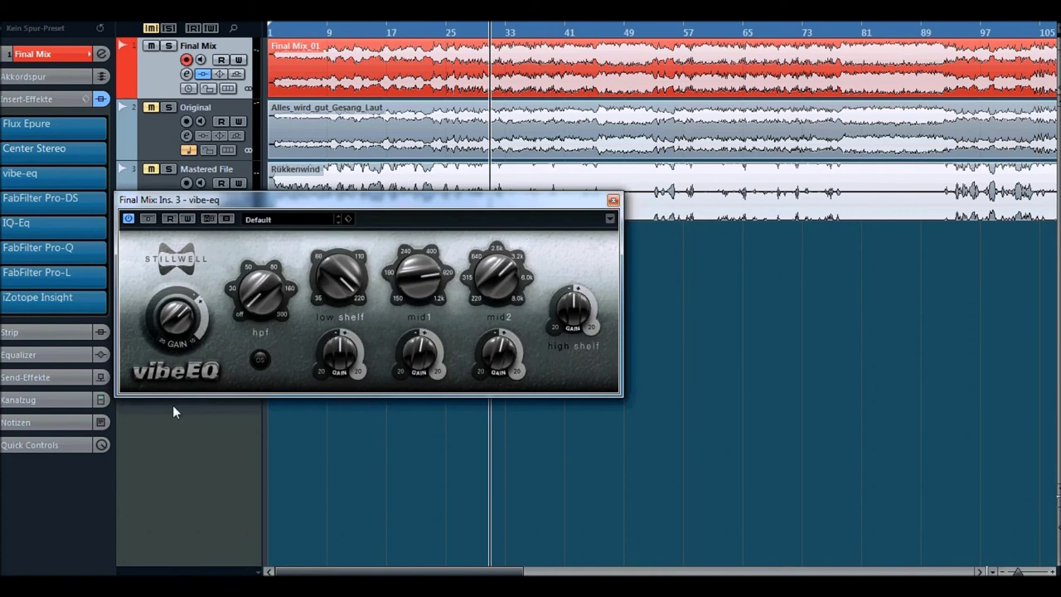
click(613, 201)
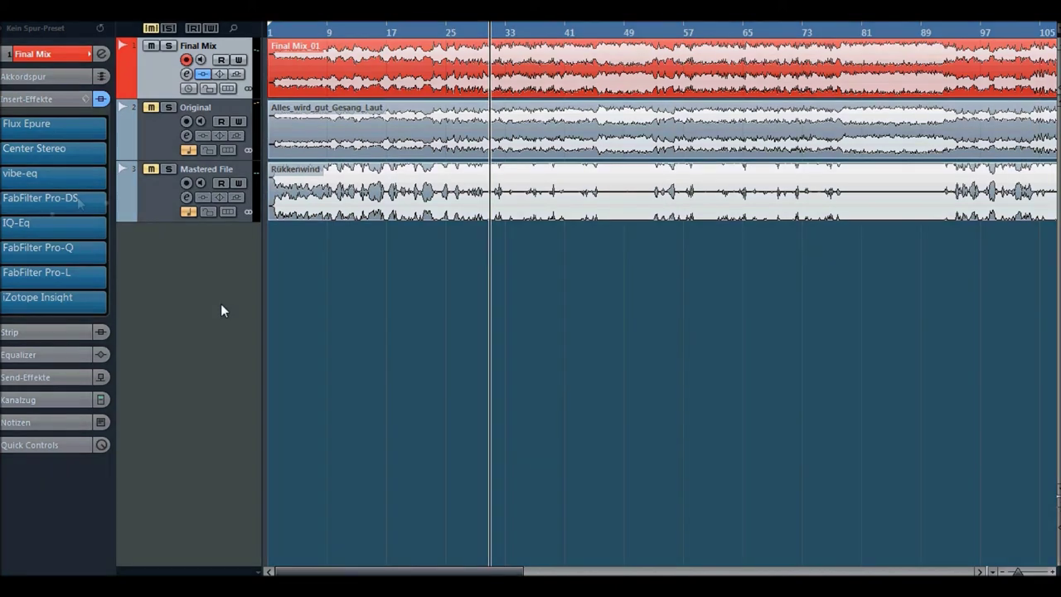
- Open FabFilter Pro-DS on the Final Mix, examine its threshold and range during playback, and close it
click(77, 200)
click(77, 202)
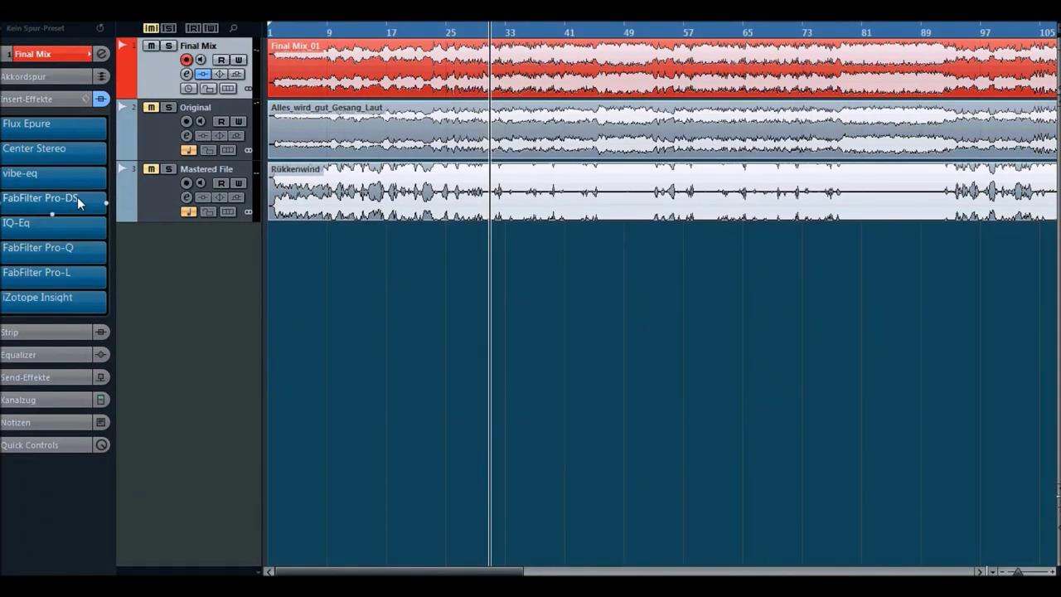
click(77, 198)
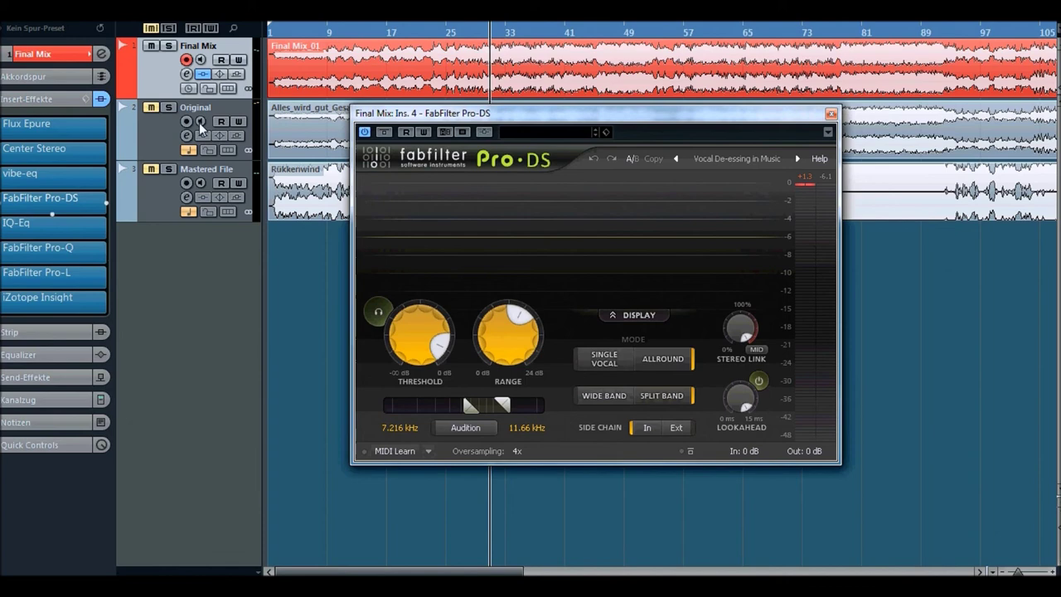
key(space)
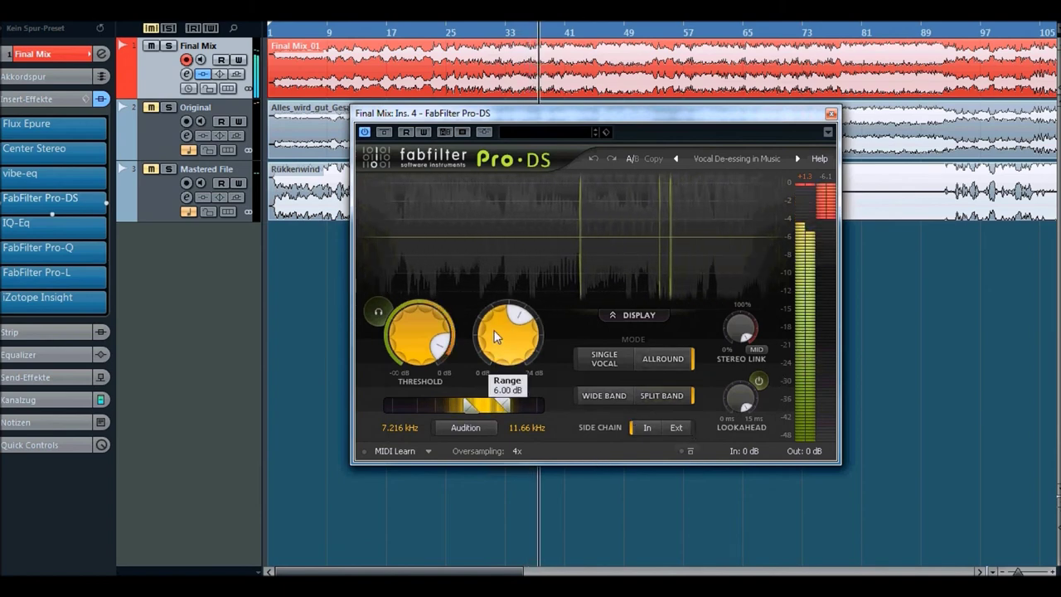
click(832, 114)
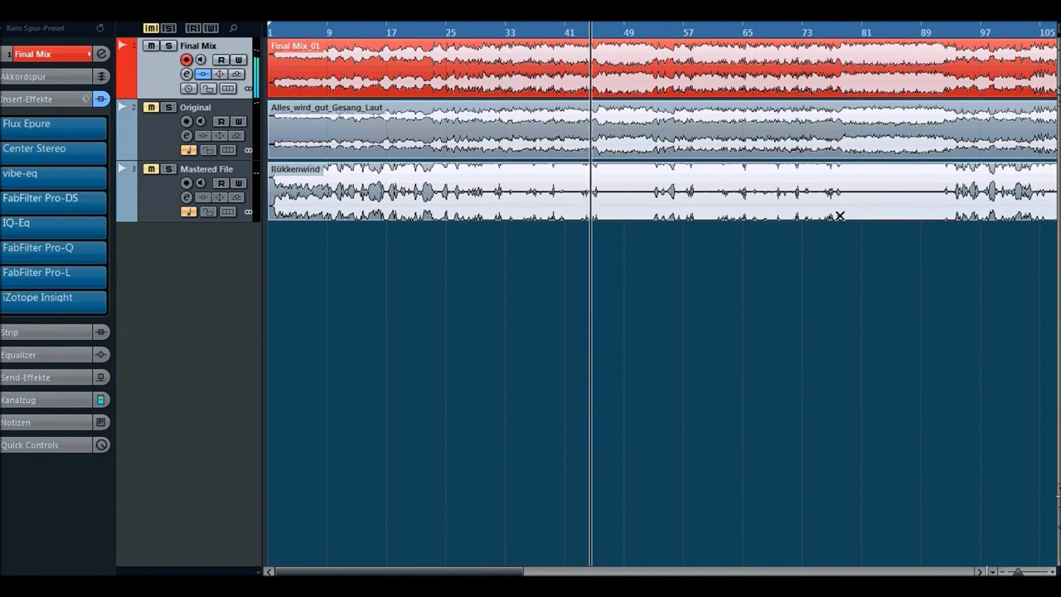
- Examine the IQ-Eq band settings and the FabFilter Pro-Q mid/side curves on the Final Mix during playback, closing each plug-in after review
click(33, 222)
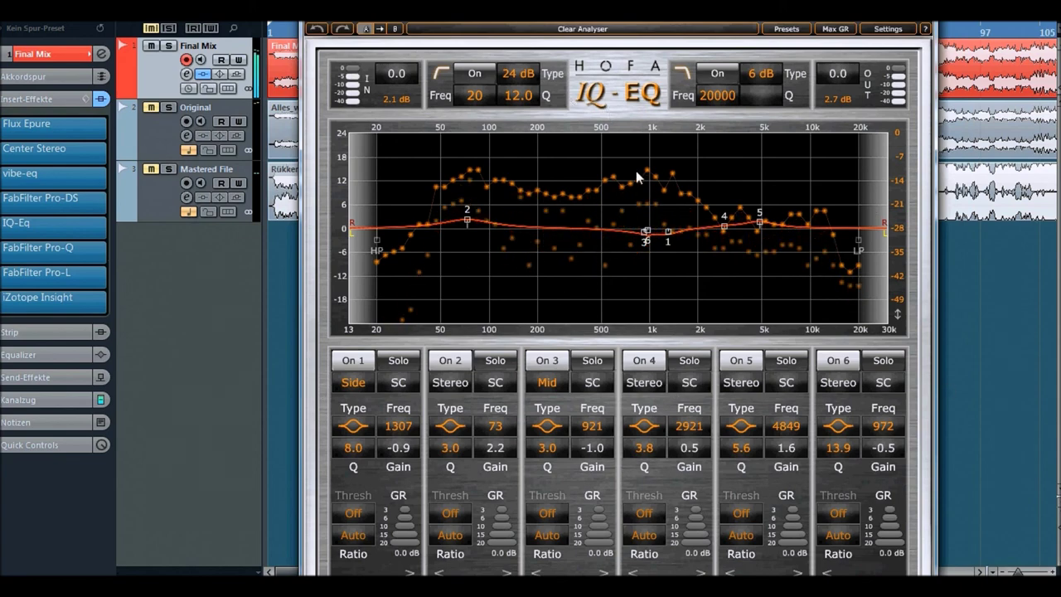
click(33, 222)
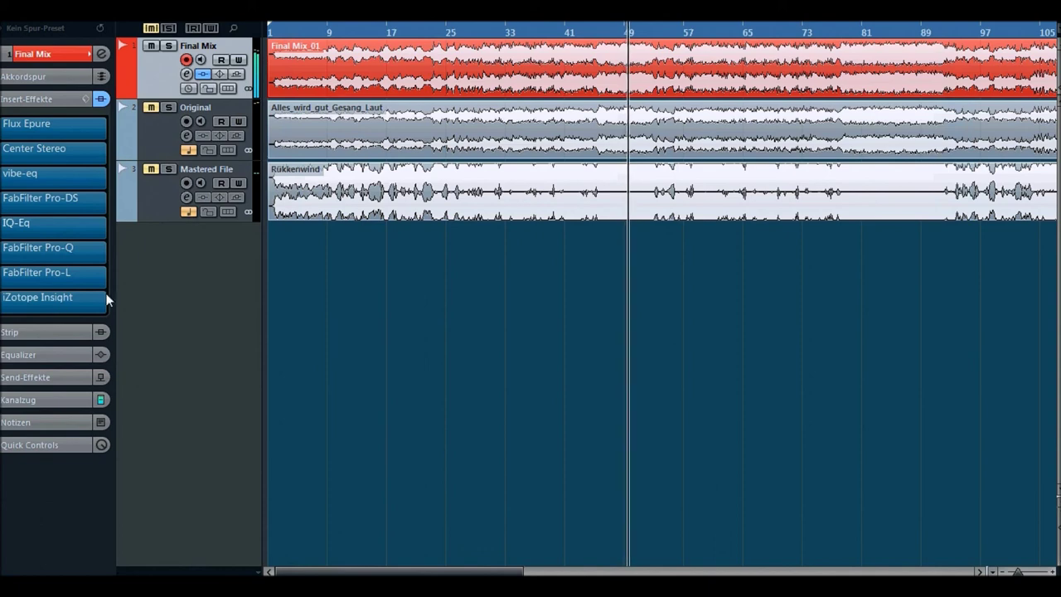
click(74, 249)
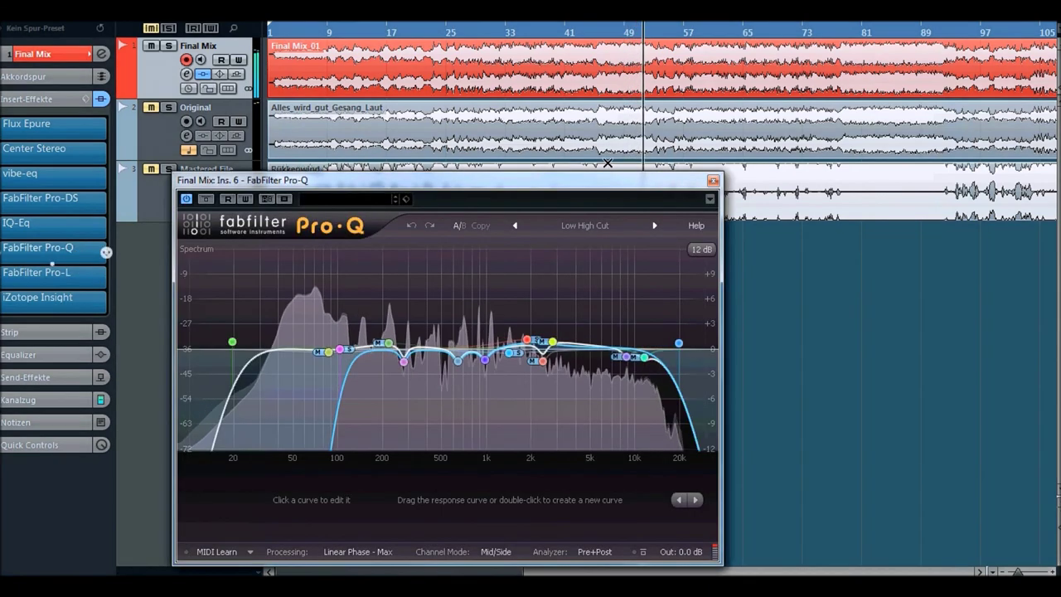
drag(488, 190, 627, 103)
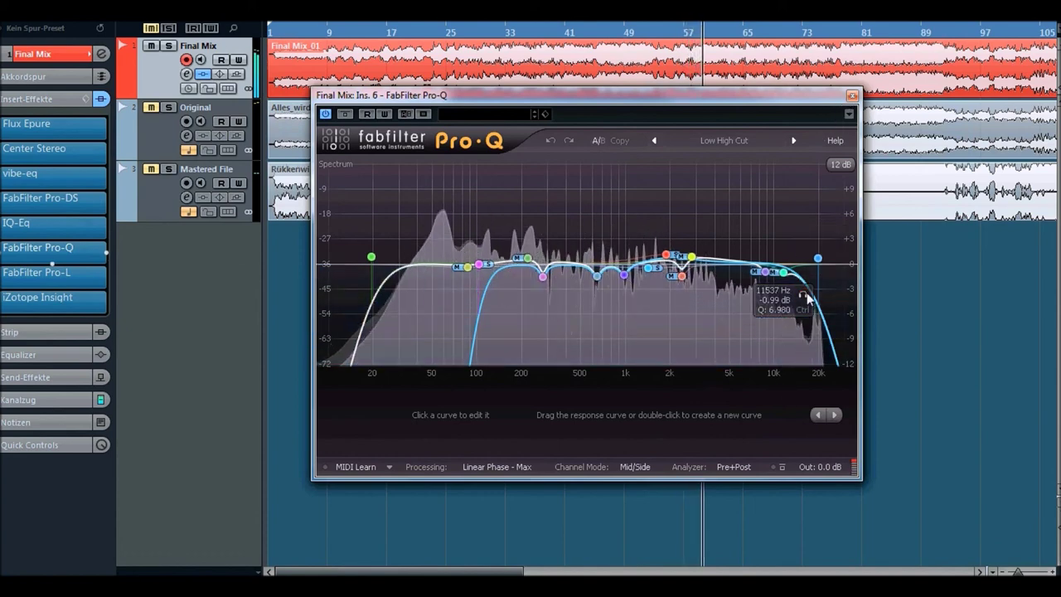
click(853, 98)
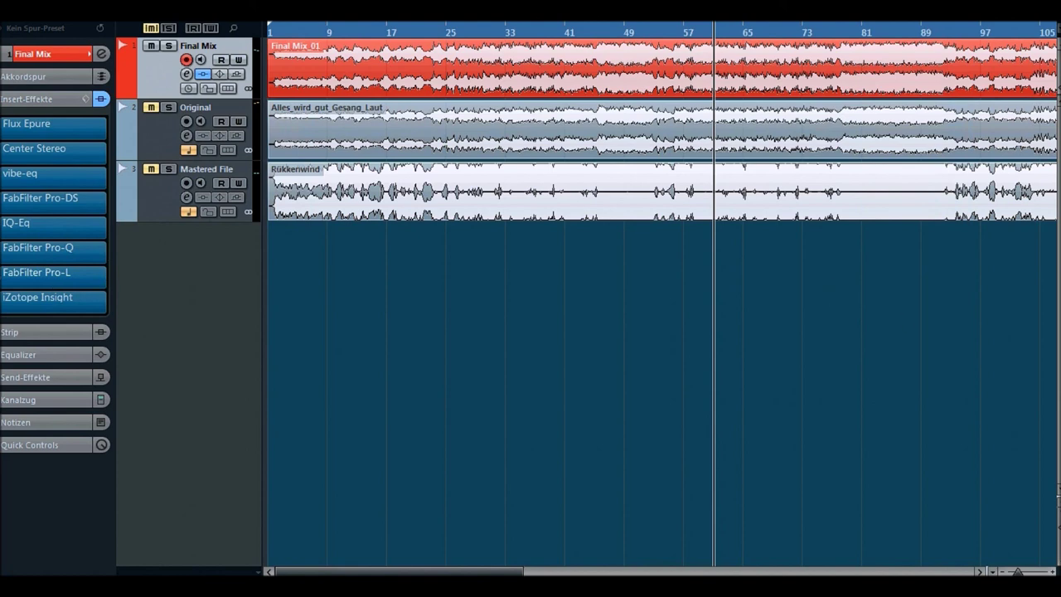
- Open FabFilter Pro-L, examine its gain and advanced limiter settings such as style and lookahead, close it and collapse the insert effects list
click(36, 272)
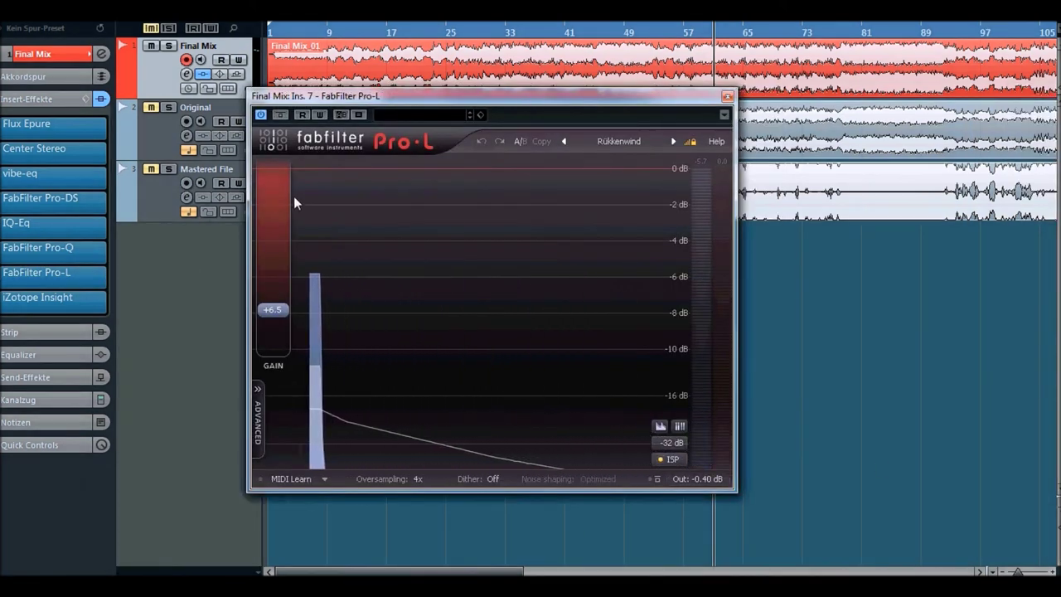
click(257, 424)
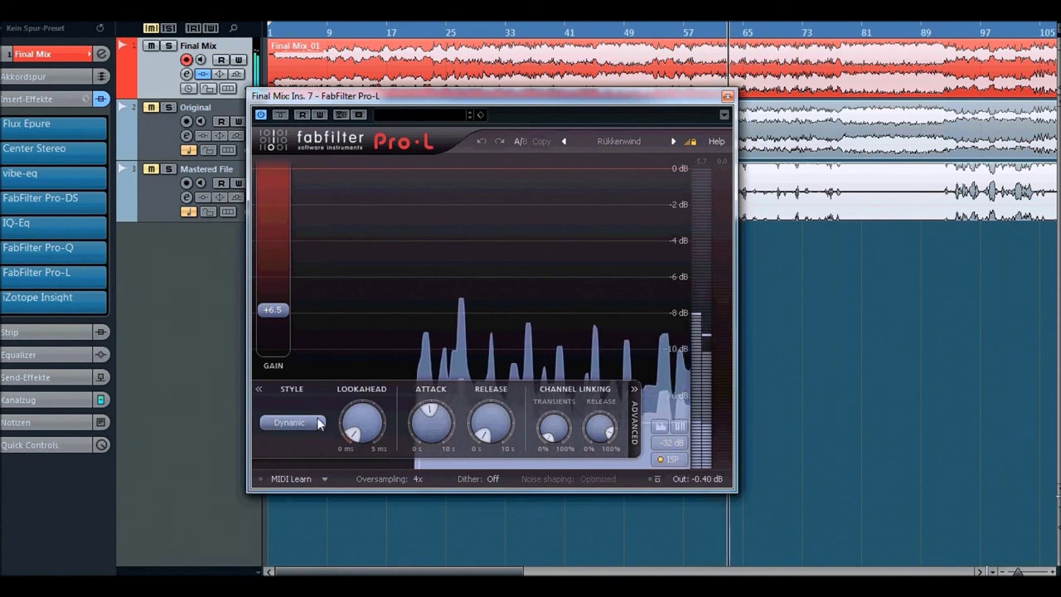
mouse_move(353, 441)
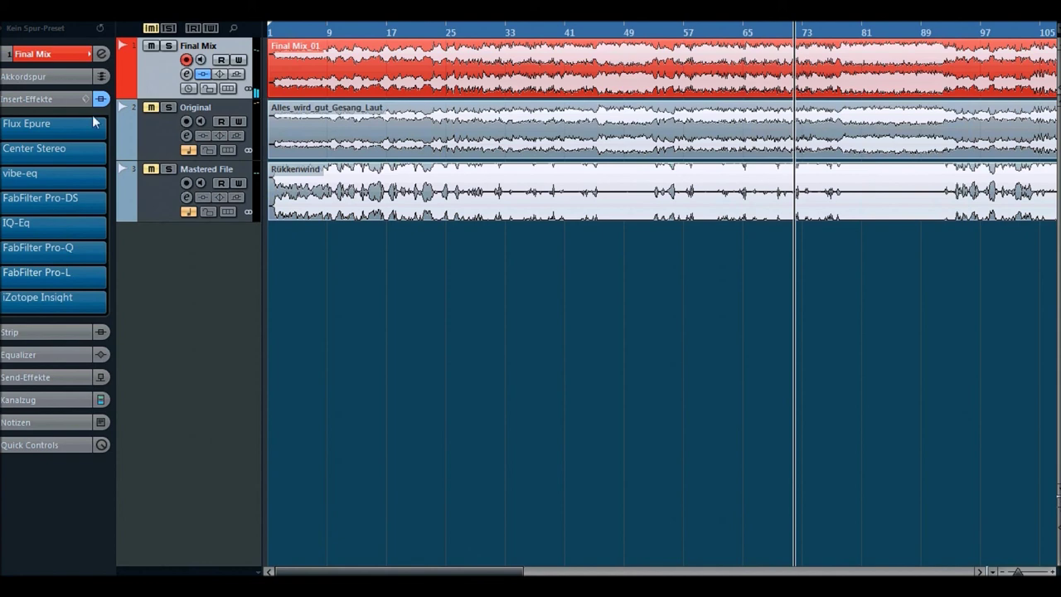
click(44, 93)
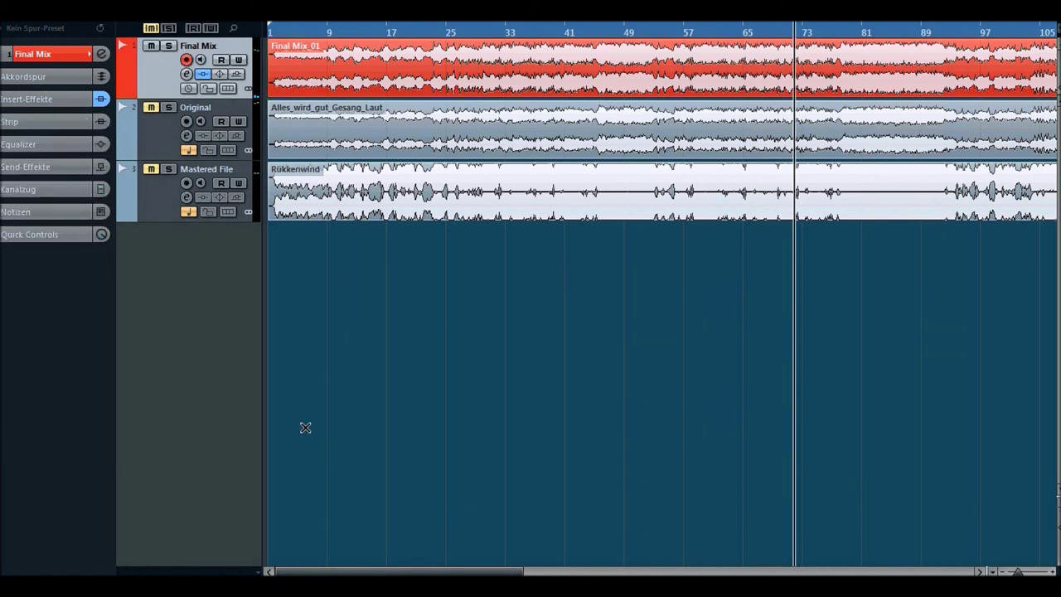